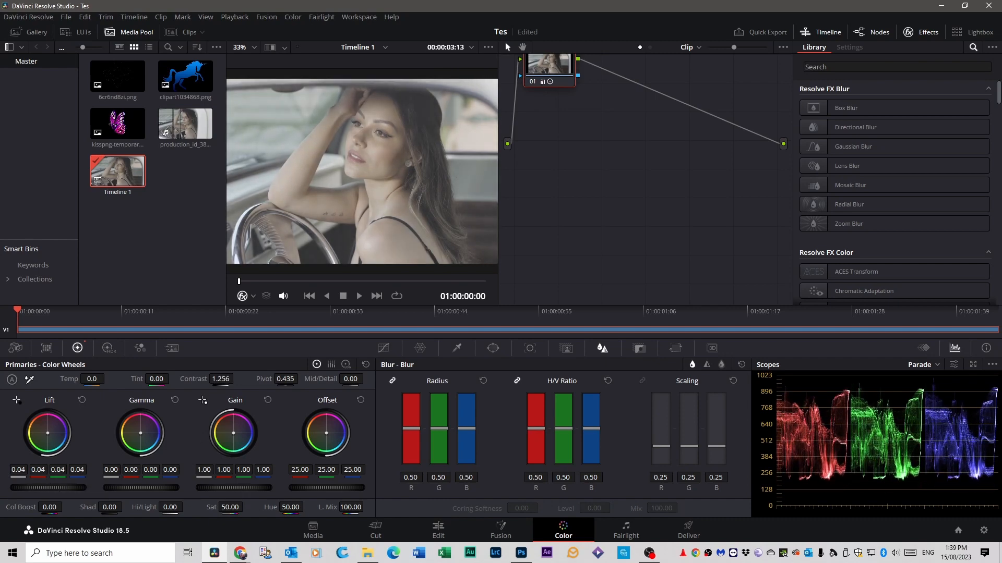
Grade the clip's first node by setting Lift to -0.01 and Gain to 1.08.
drag(48, 488, 45, 487)
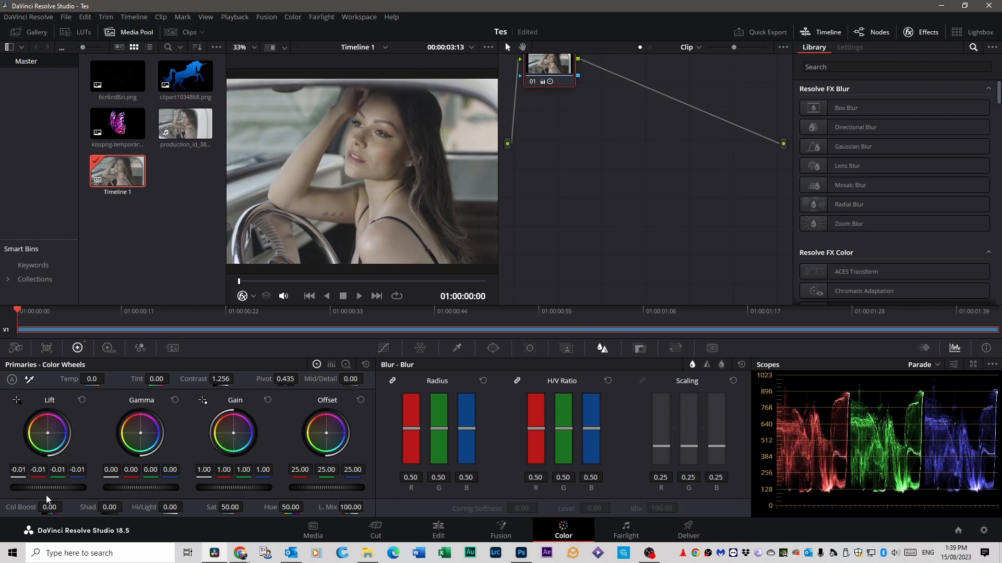
drag(223, 488, 232, 489)
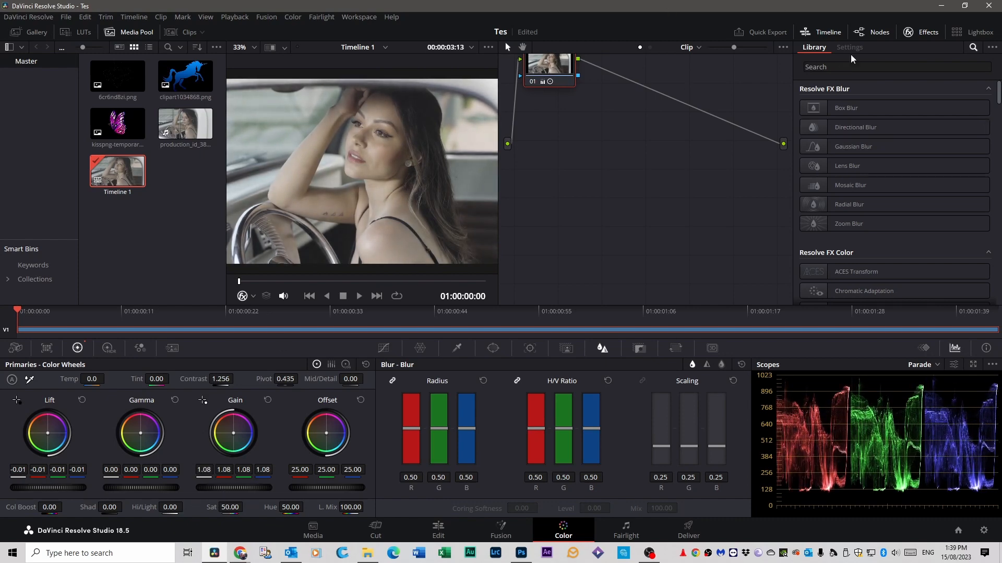
Find the Surface Tracker effect by searching for "surface" and insert it as a node between node 01 and the output.
click(928, 33)
click(928, 34)
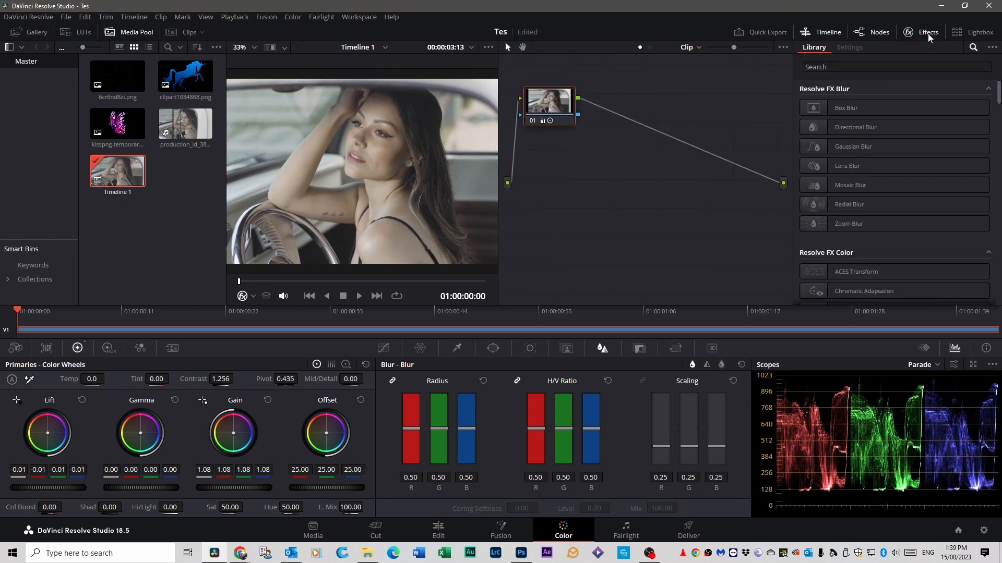
click(828, 69)
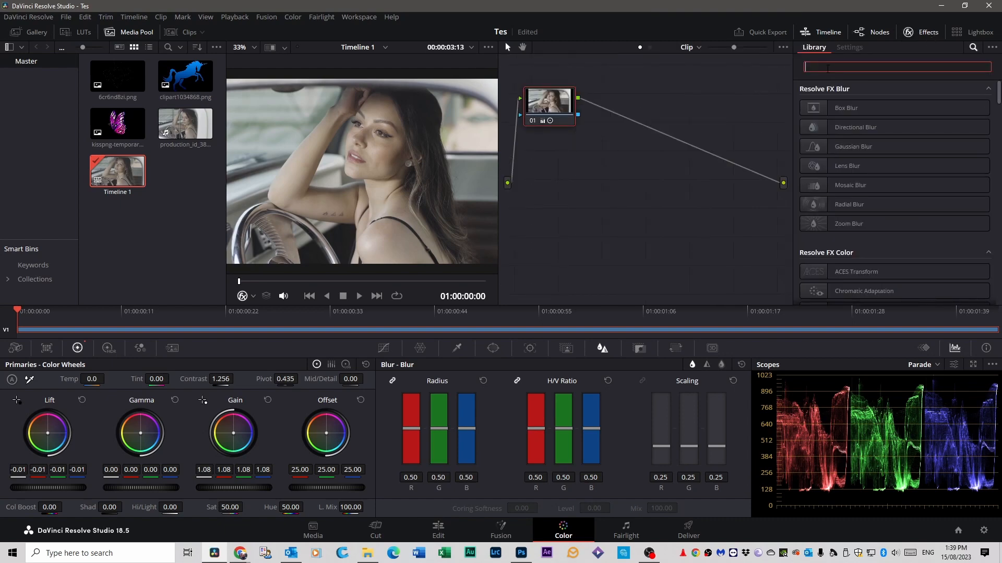
text(surface)
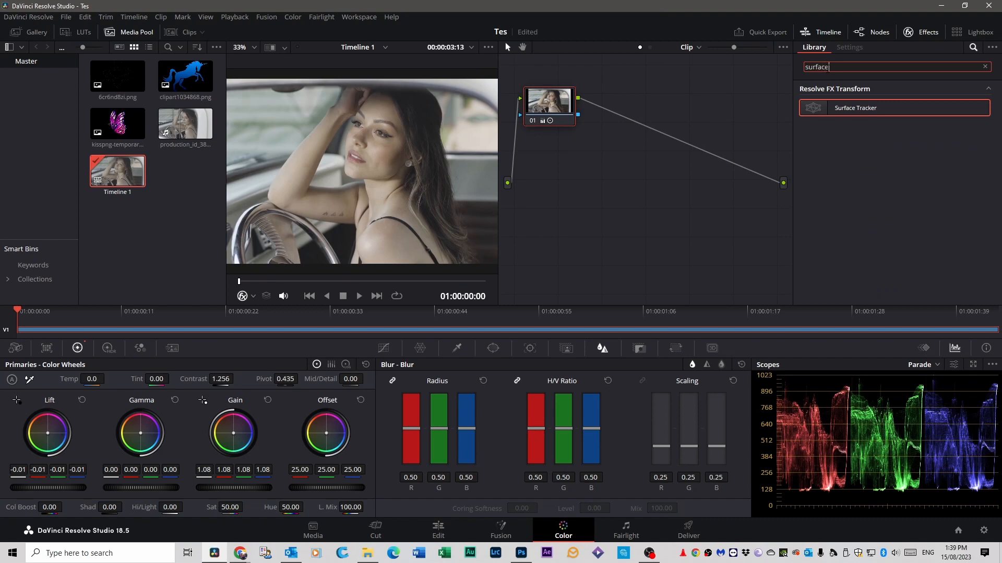
click(850, 108)
drag(850, 110, 646, 150)
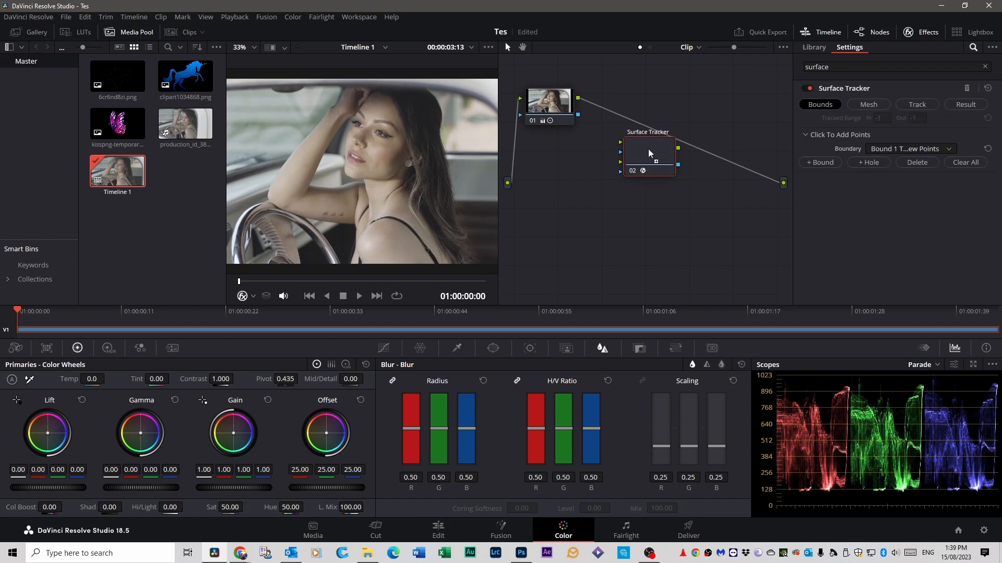
drag(652, 137, 662, 133)
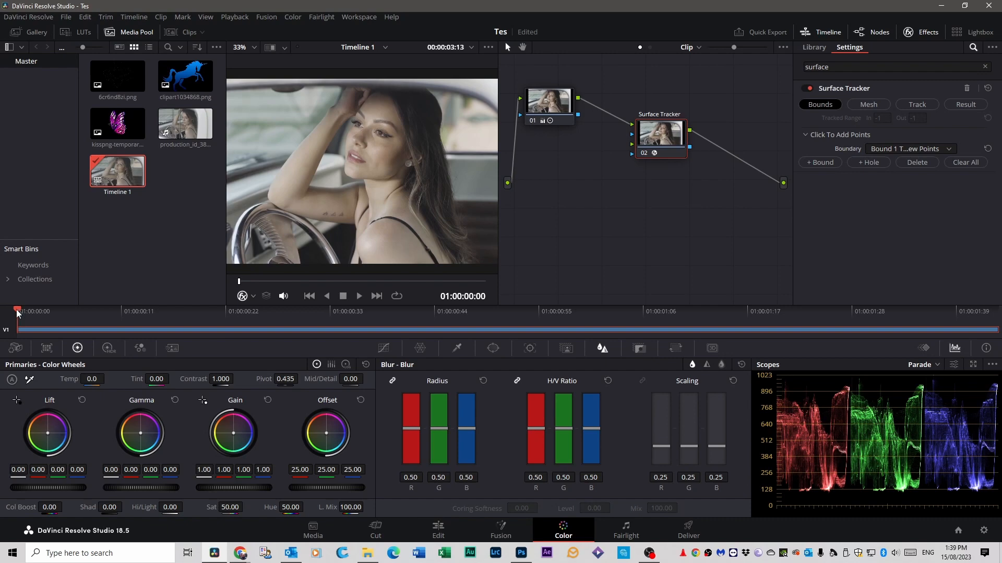
Draw a four-point boundary around the woman's cheek on the clip's first frame.
mouse_move(18, 311)
mouse_down()
mouse_move(28, 311)
mouse_move(2, 311)
mouse_up()
click(396, 173)
click(399, 145)
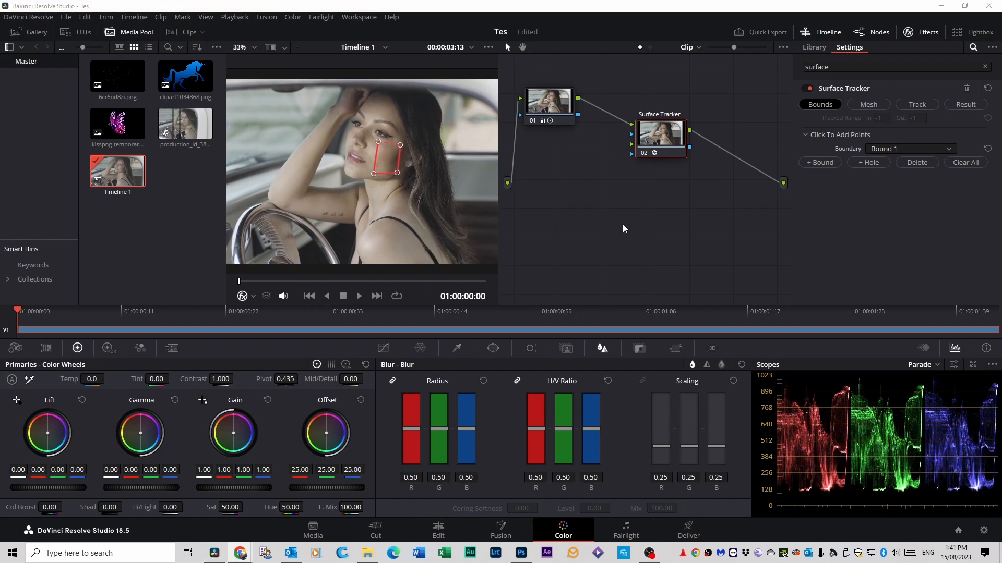
Generate the tracking mesh inside the cheek boundary and adjust its Point Number Limit.
click(875, 105)
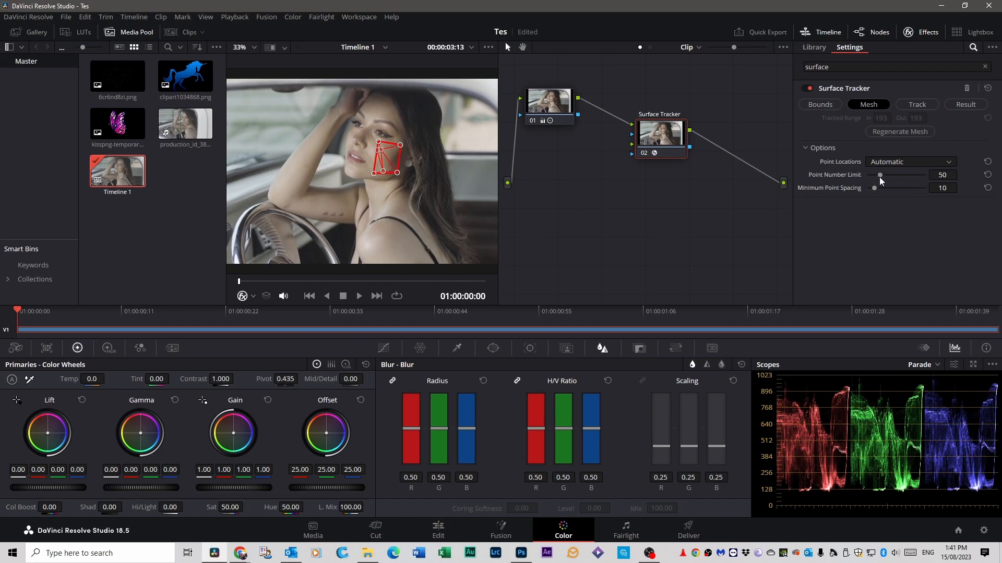
drag(880, 176, 879, 175)
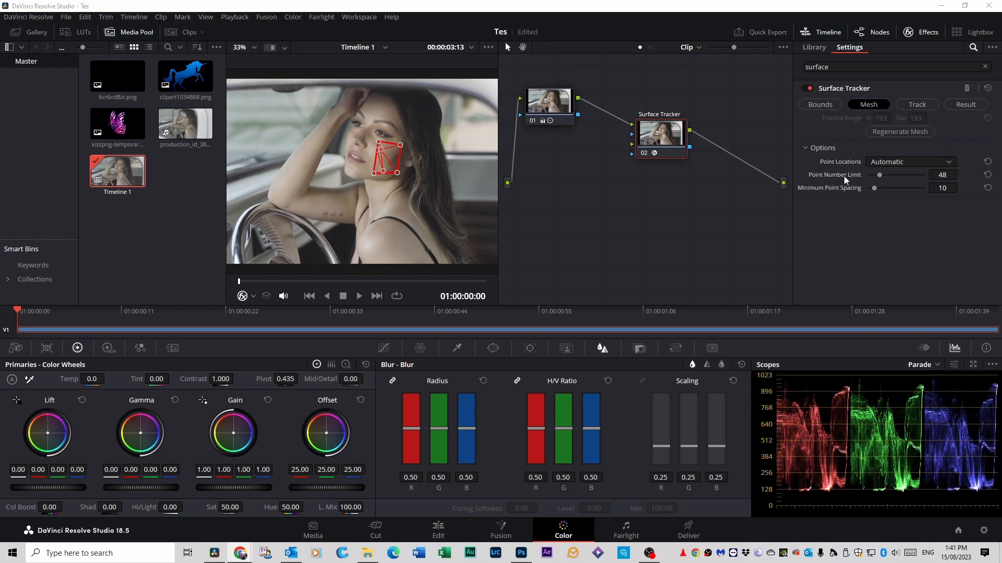
drag(881, 175, 885, 176)
Set the tracking quality to Better, track the mesh forward through the clip, and check the track before returning to the first frame.
click(921, 105)
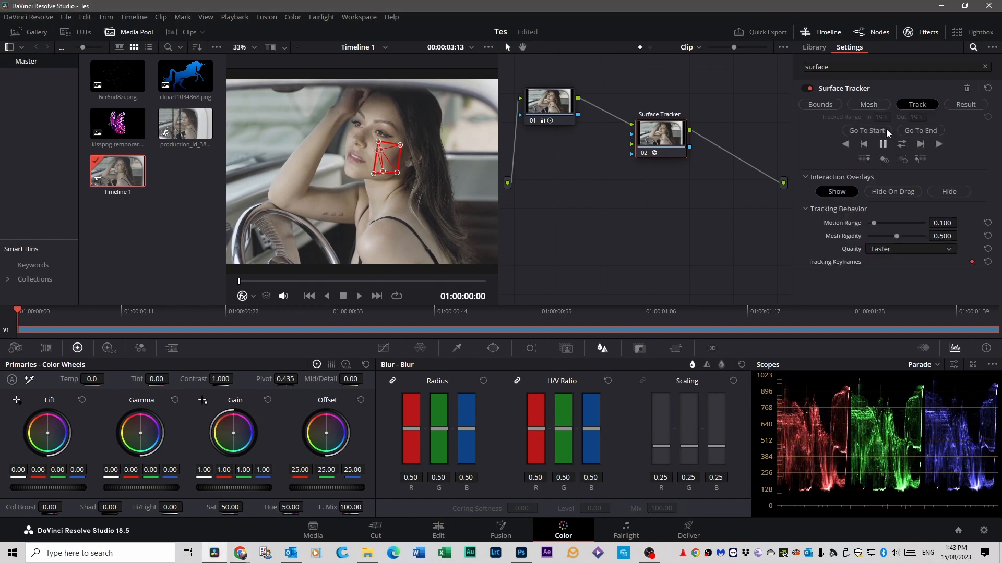
click(948, 250)
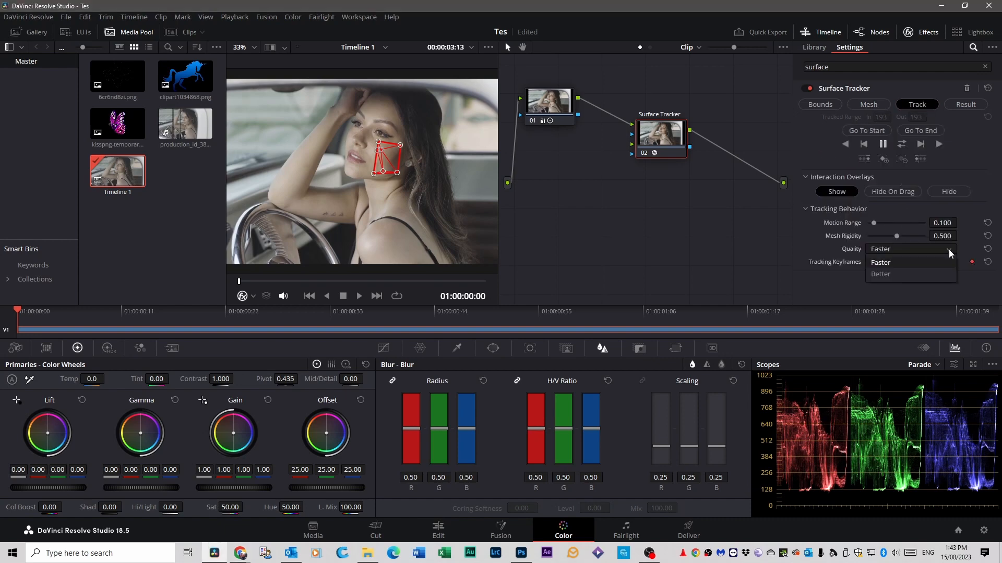
click(880, 275)
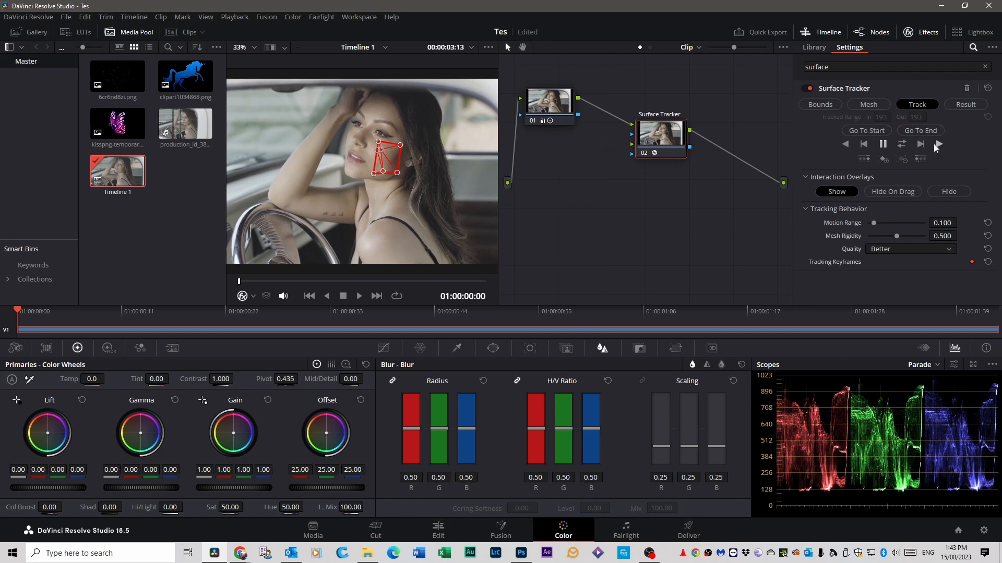
click(939, 144)
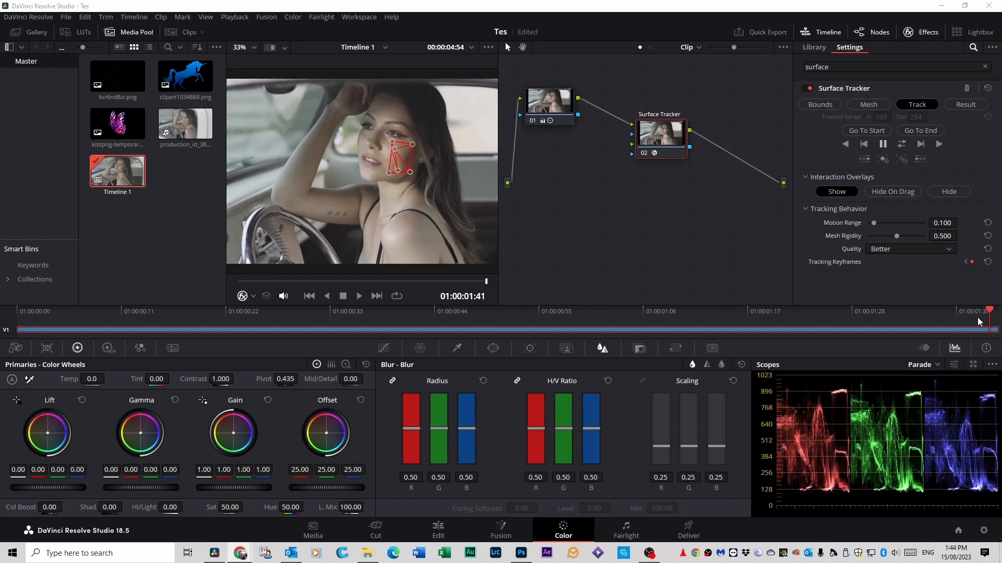
drag(989, 312, 937, 325)
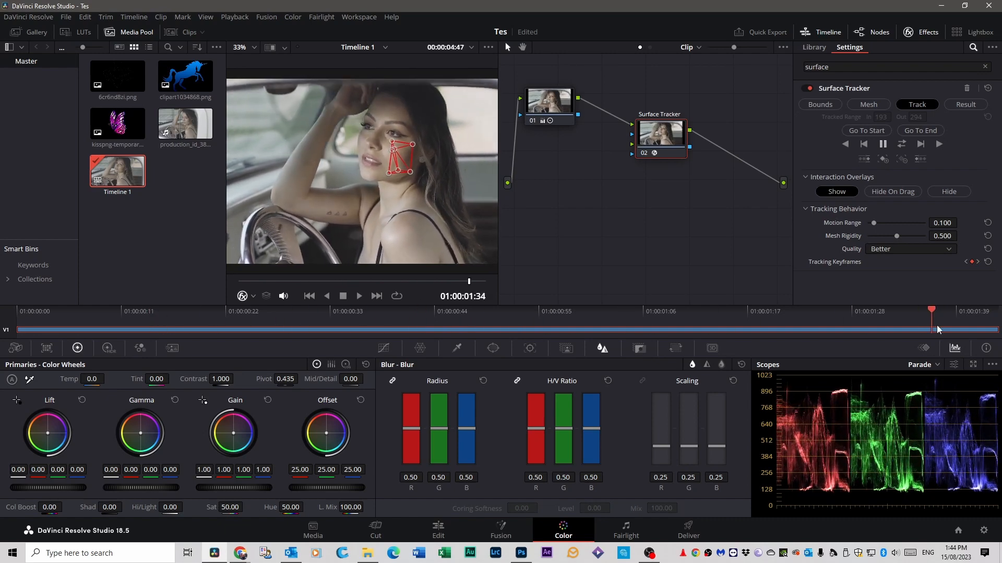
key(Home)
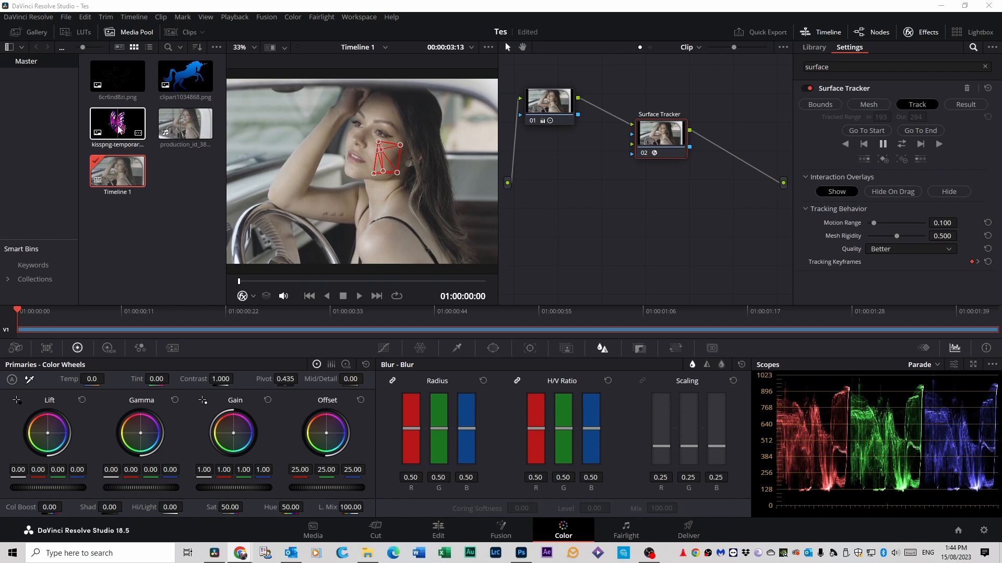
Add the kisspng butterfly image as a node and connect it to the Surface Tracker's second input, checking it in playback.
drag(118, 125, 611, 204)
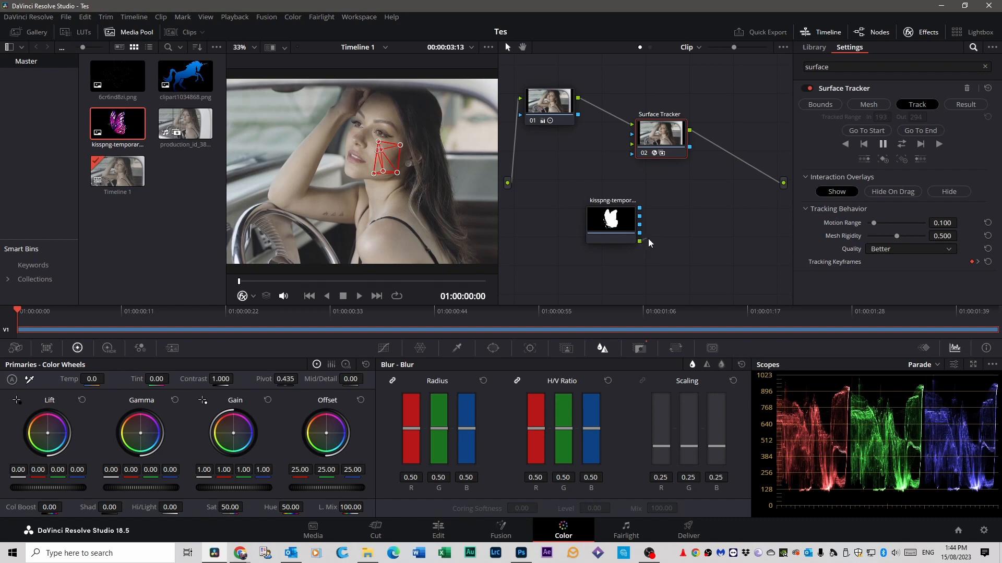
drag(656, 199, 633, 146)
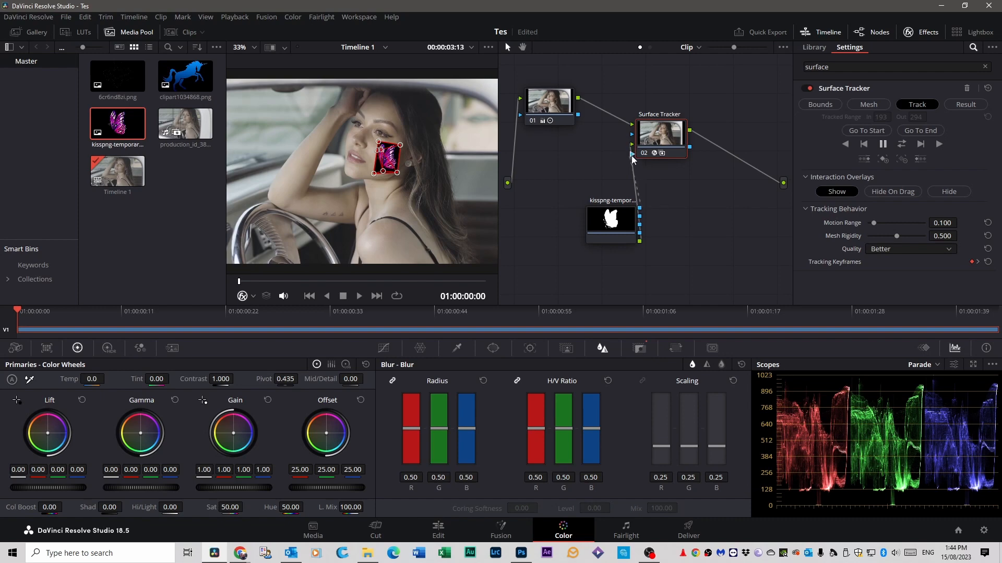
click(55, 313)
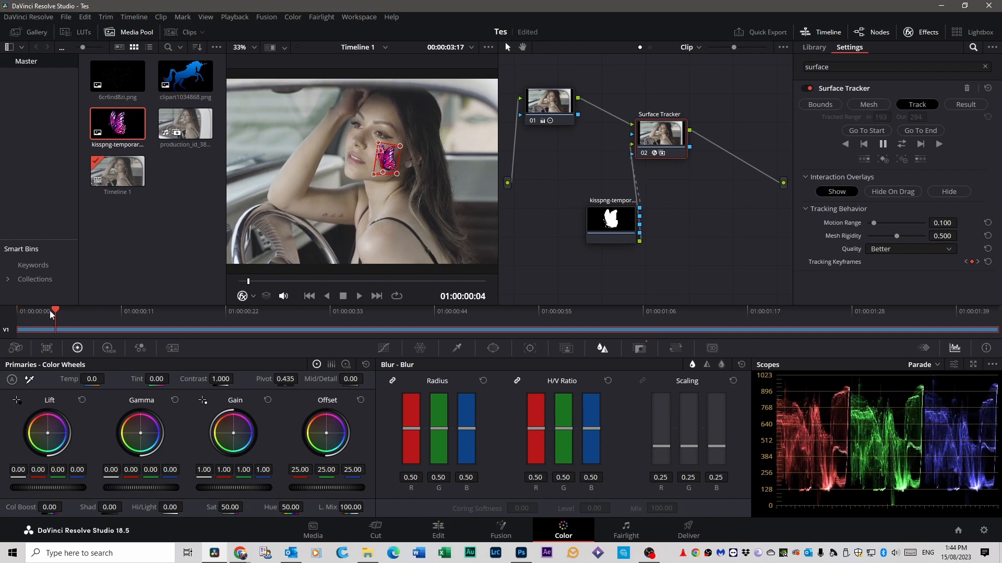
key(space)
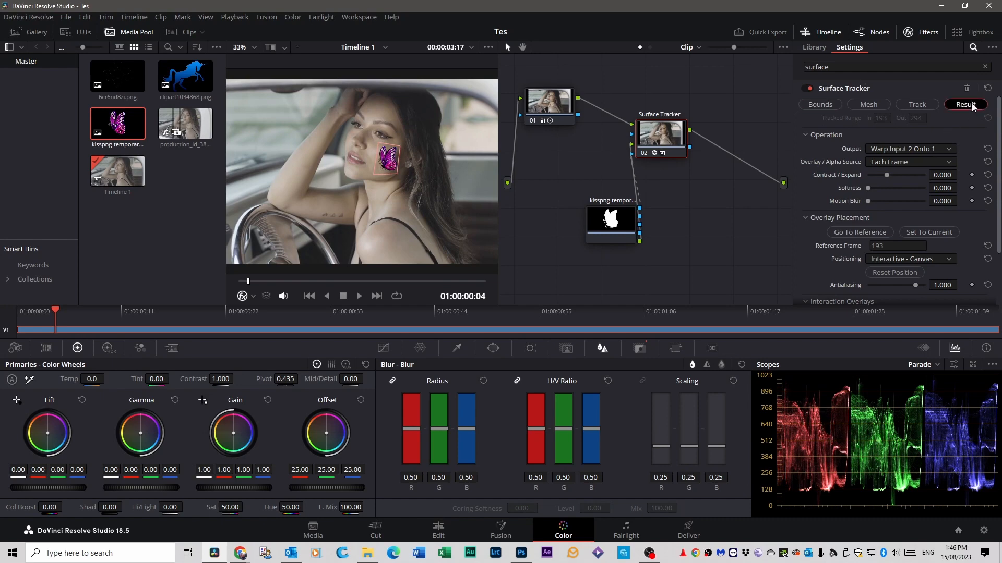
Go to the overlay's reference frame from the Surface Tracker's result settings.
click(803, 219)
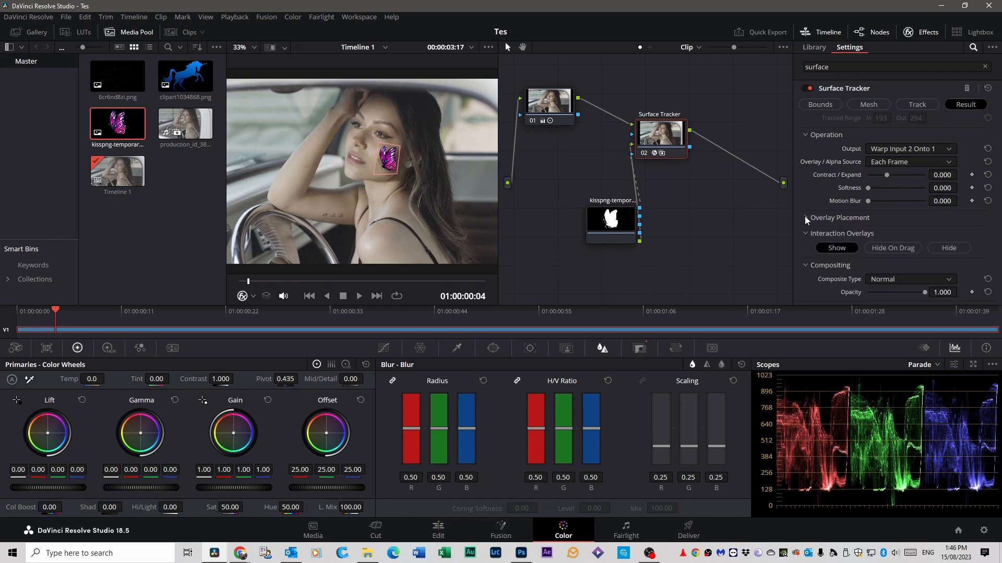
click(804, 217)
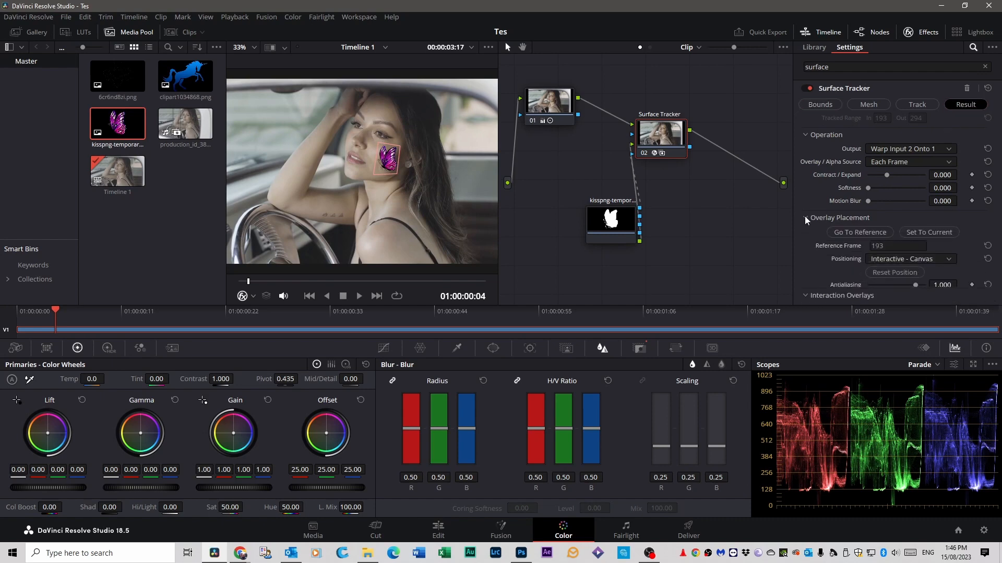
click(860, 233)
drag(19, 312, 10, 310)
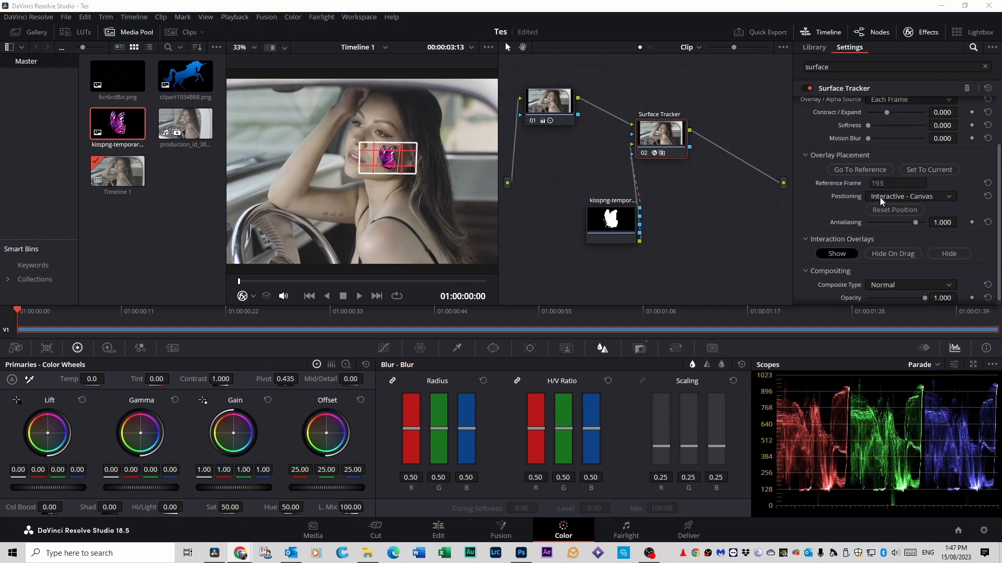
Try the Hard Light composite type on the butterfly overlay, and settle on Softlight.
scroll(882, 202, up, 3)
scroll(832, 179, down, 3)
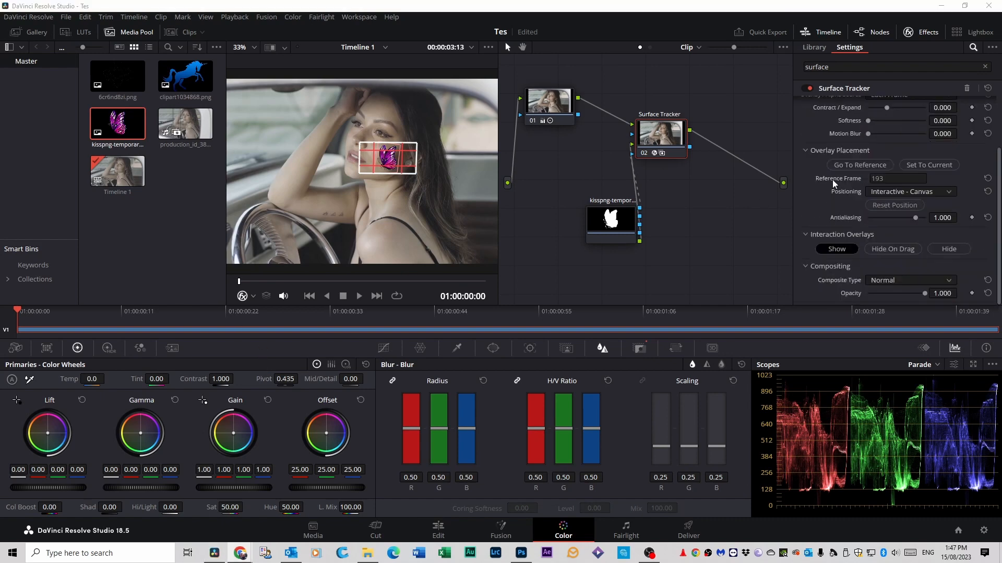
click(950, 285)
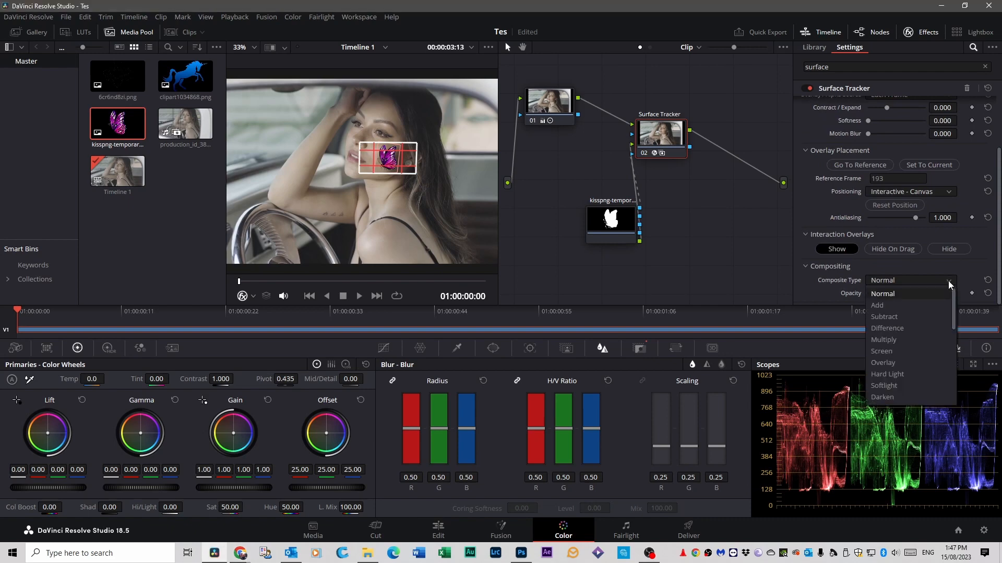
click(893, 374)
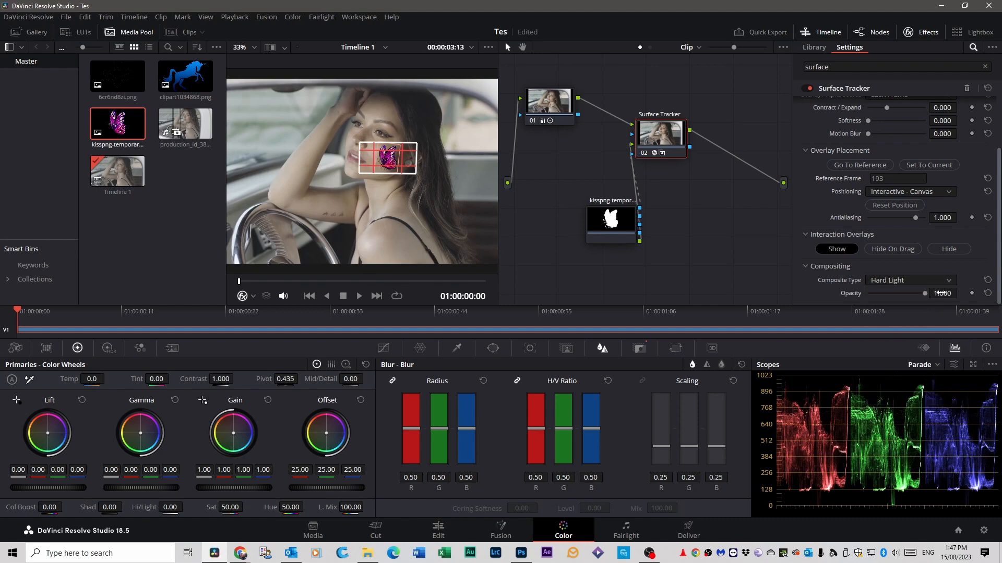
click(949, 281)
click(880, 386)
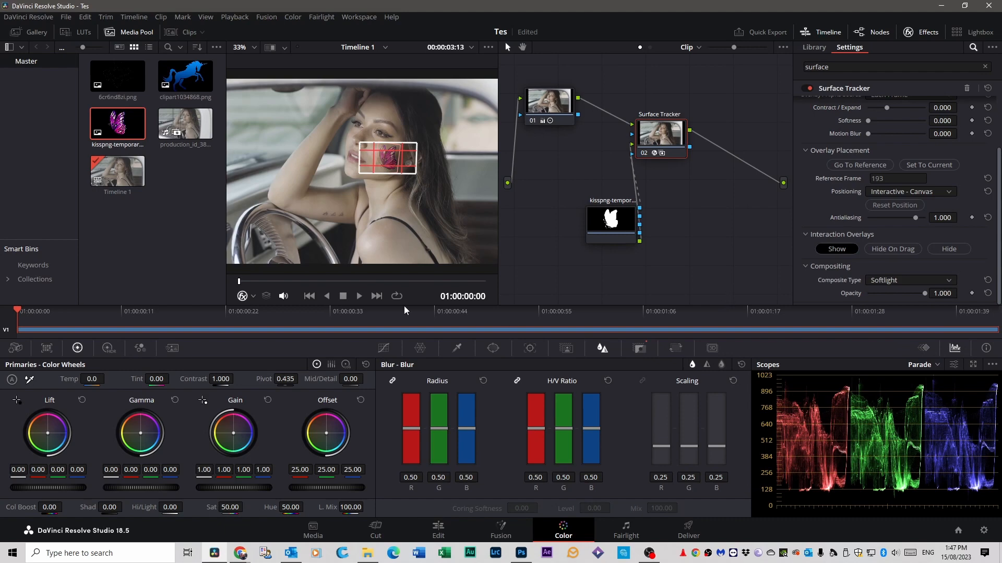
Play back the tracked butterfly tattoo and inspect it on the Edit page from the clip's first frame.
click(36, 312)
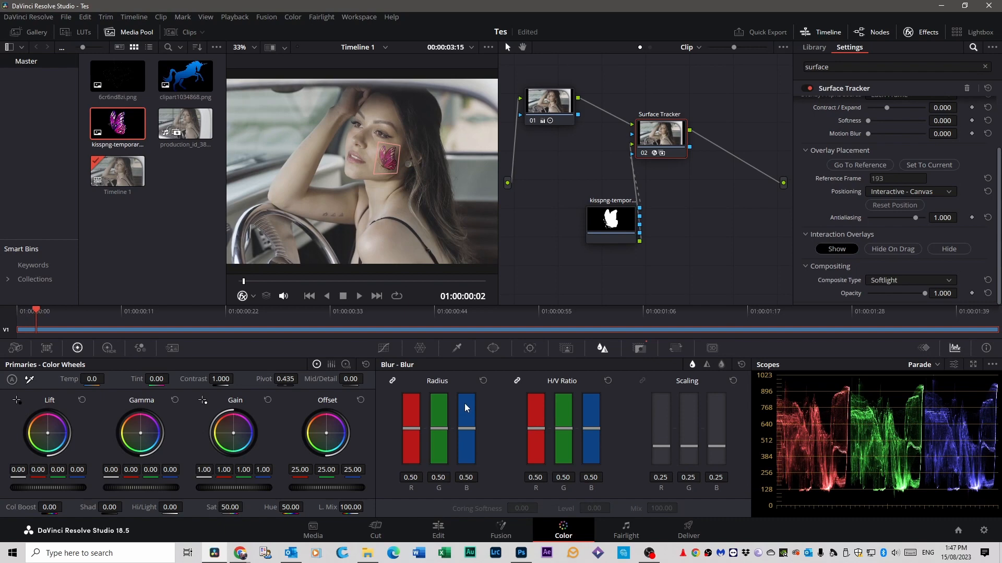
key(space)
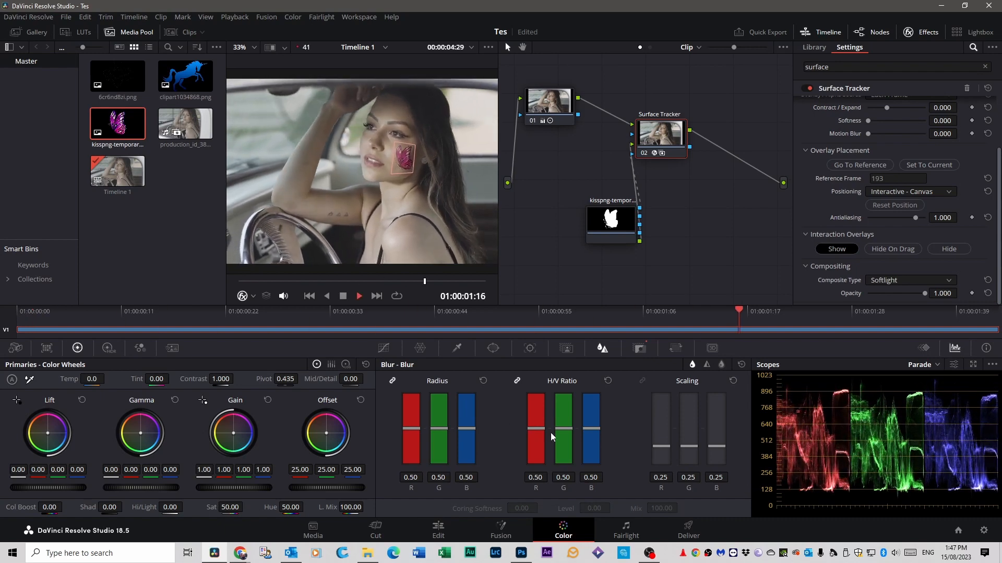
key(space)
click(437, 526)
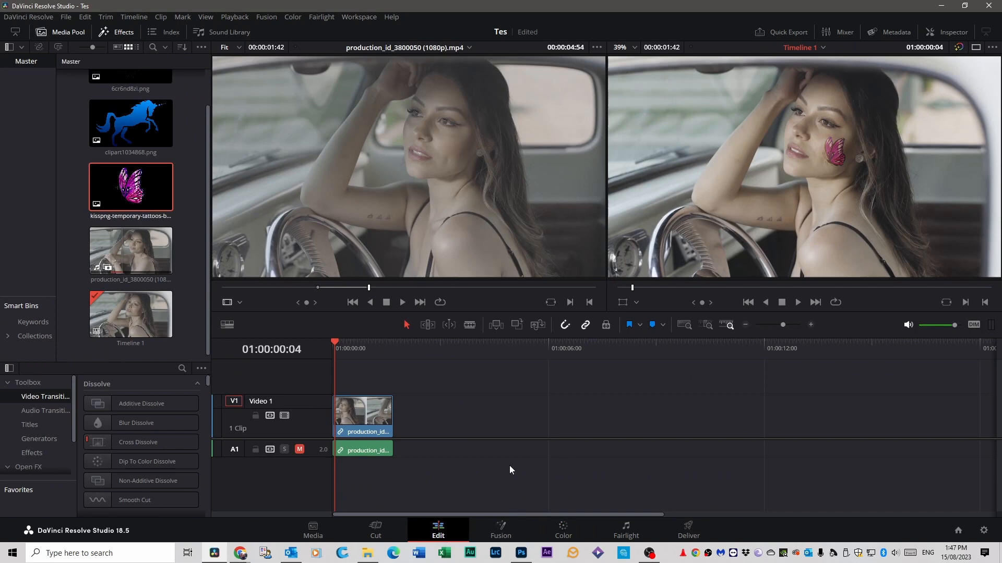
mouse_move(340, 366)
mouse_down()
mouse_move(388, 377)
mouse_move(333, 368)
mouse_up()
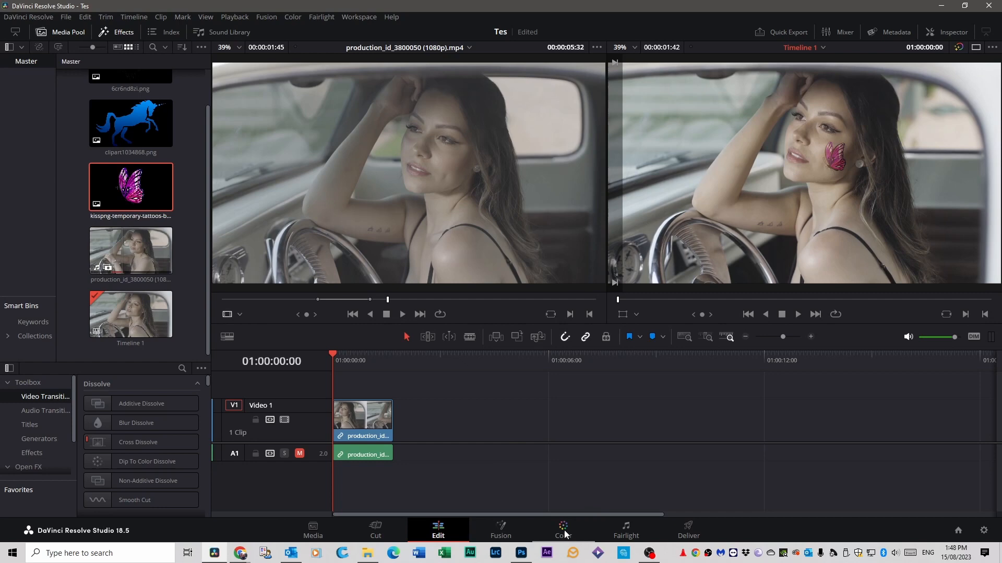
On the Color page, replace the butterfly node with the 6cr6nd8zi.png image connected to the Surface Tracker's second input.
click(564, 530)
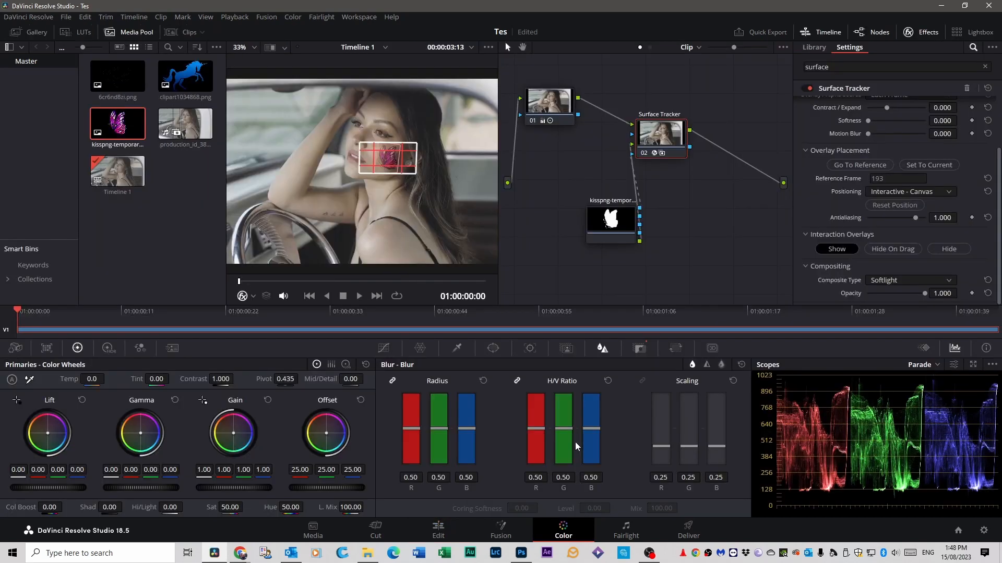
click(603, 227)
key(Delete)
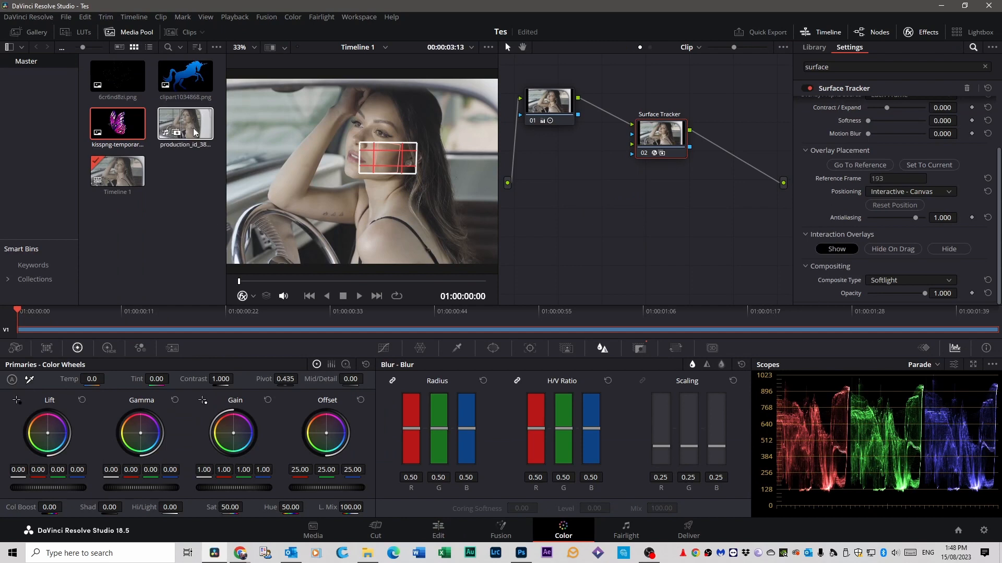
drag(514, 202, 579, 201)
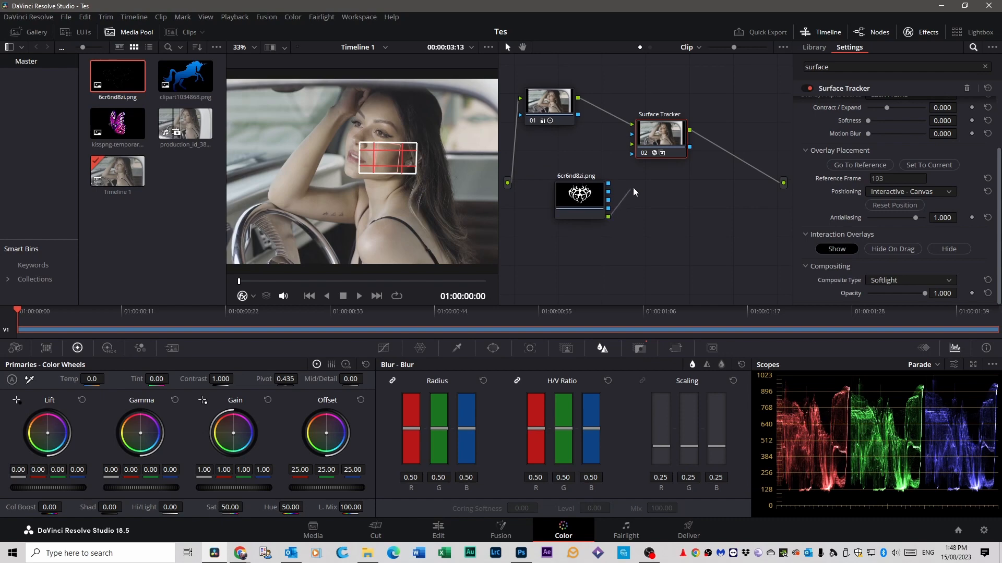
drag(636, 178, 631, 144)
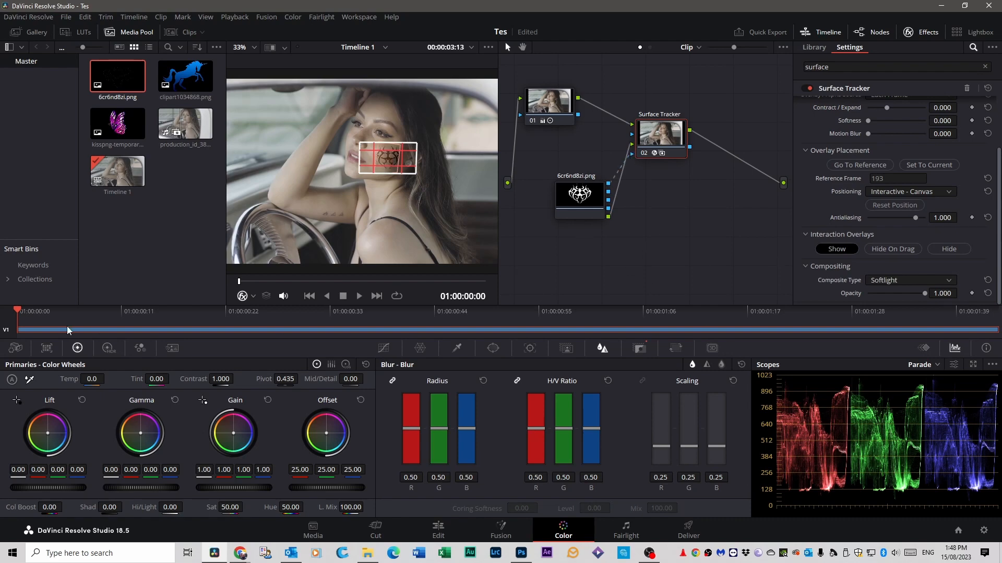
Scrub through the new tattoo's tracking and play the clip from the start on the Edit page.
drag(24, 313, 286, 313)
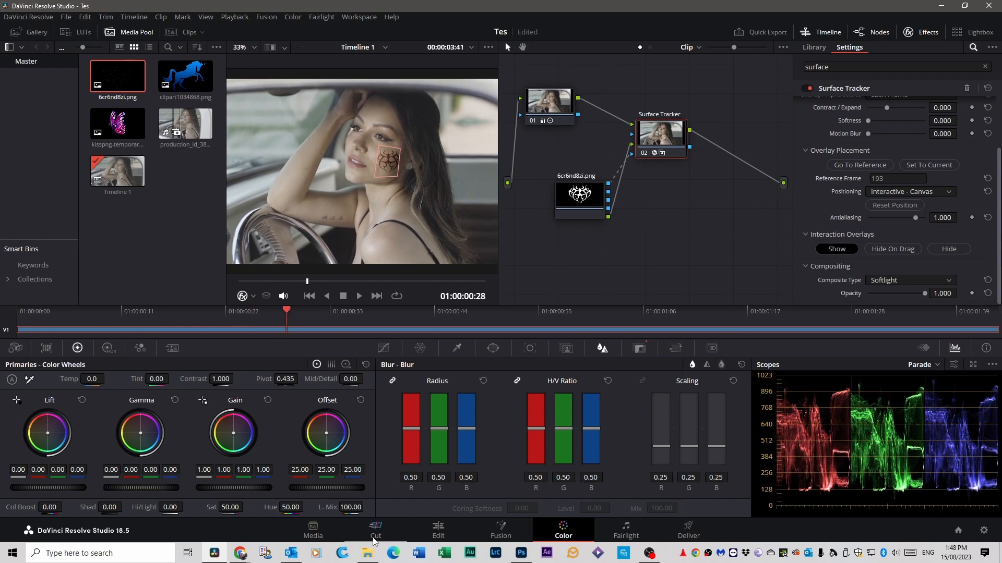
click(441, 531)
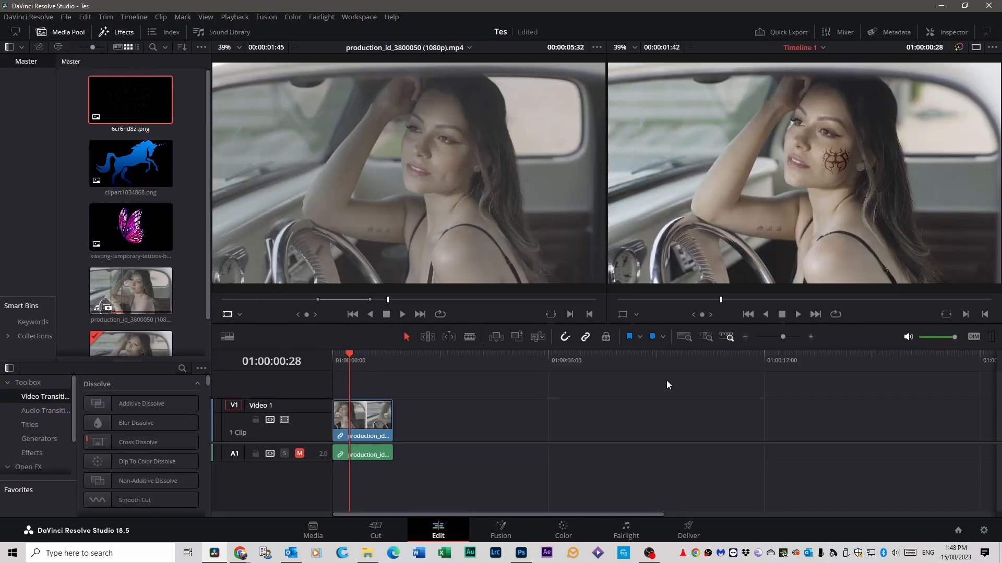
drag(351, 354, 314, 353)
key(space)
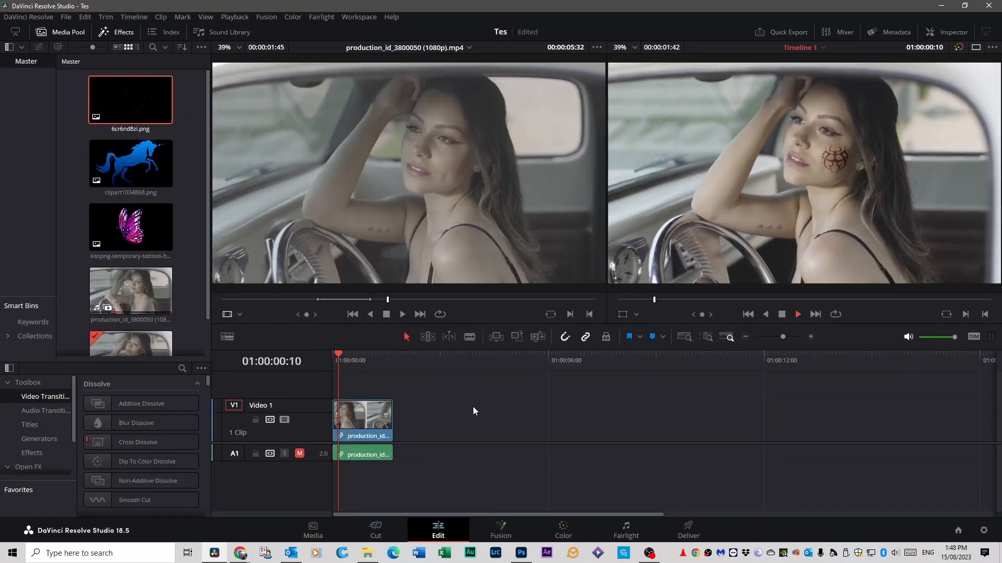